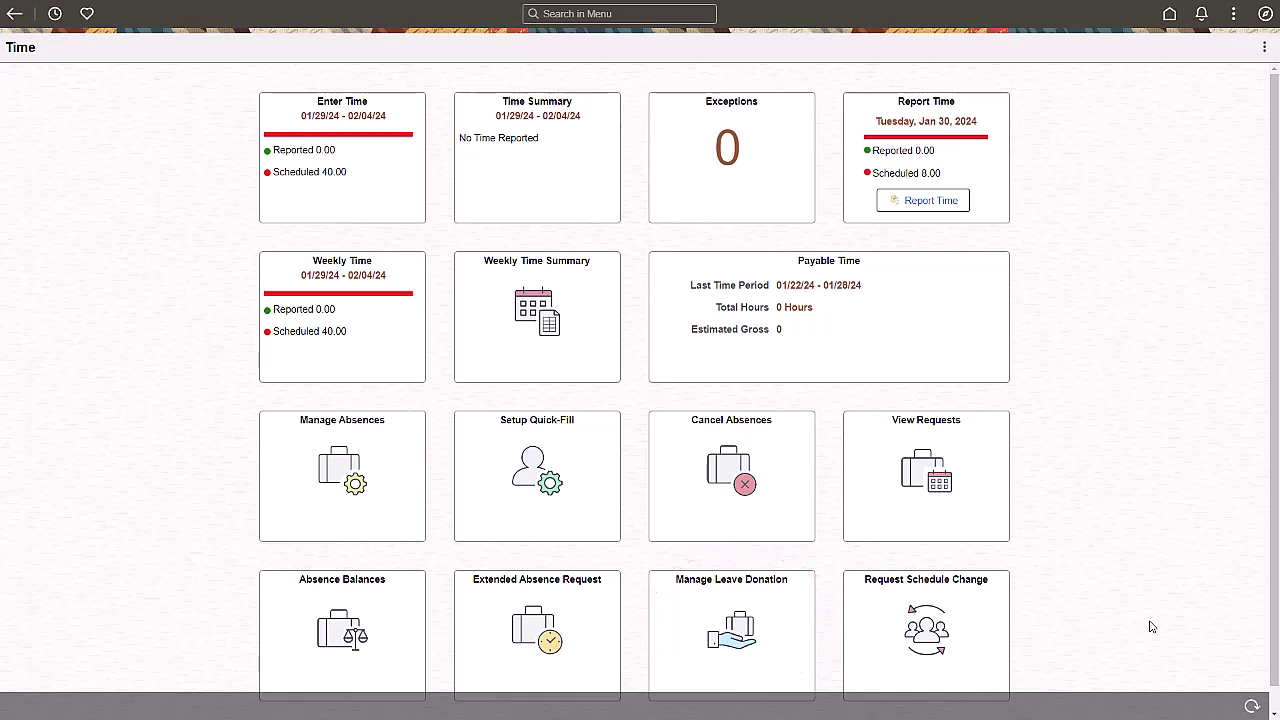
Start a new leave donation request for the Bank Voluntary program in Manage Leave Donation.
left_click(790, 640)
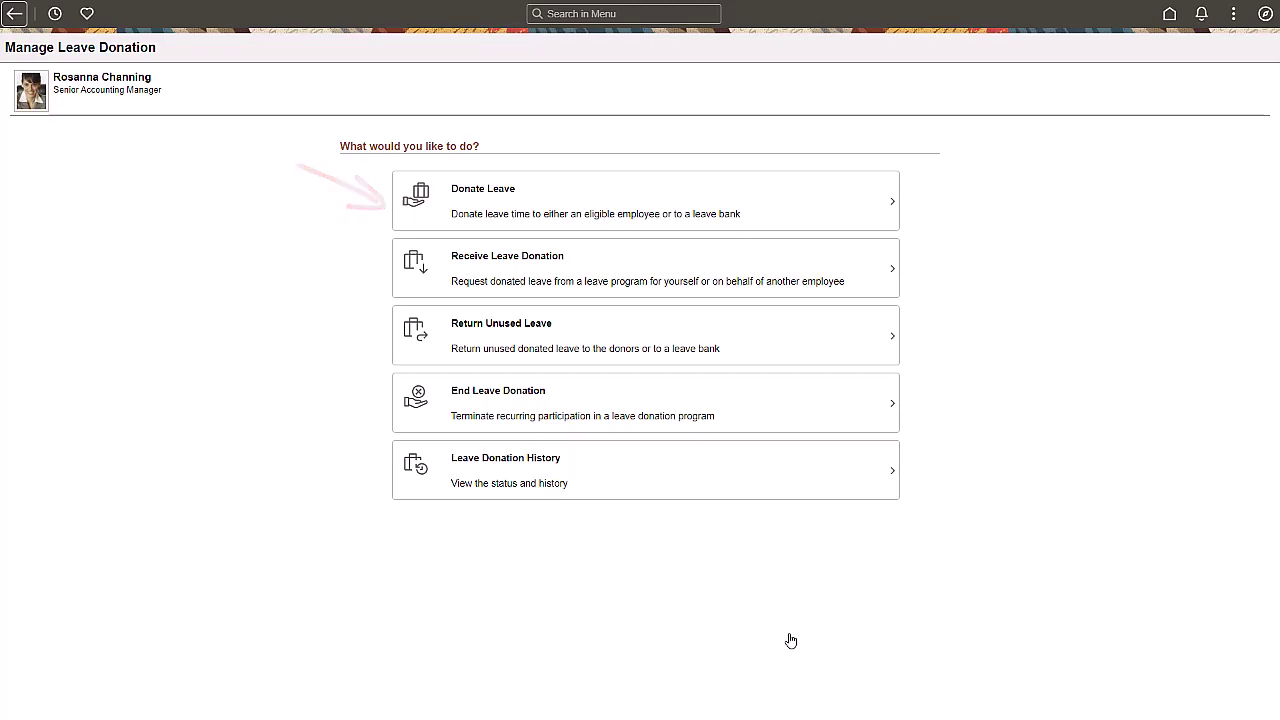
left_click(700, 222)
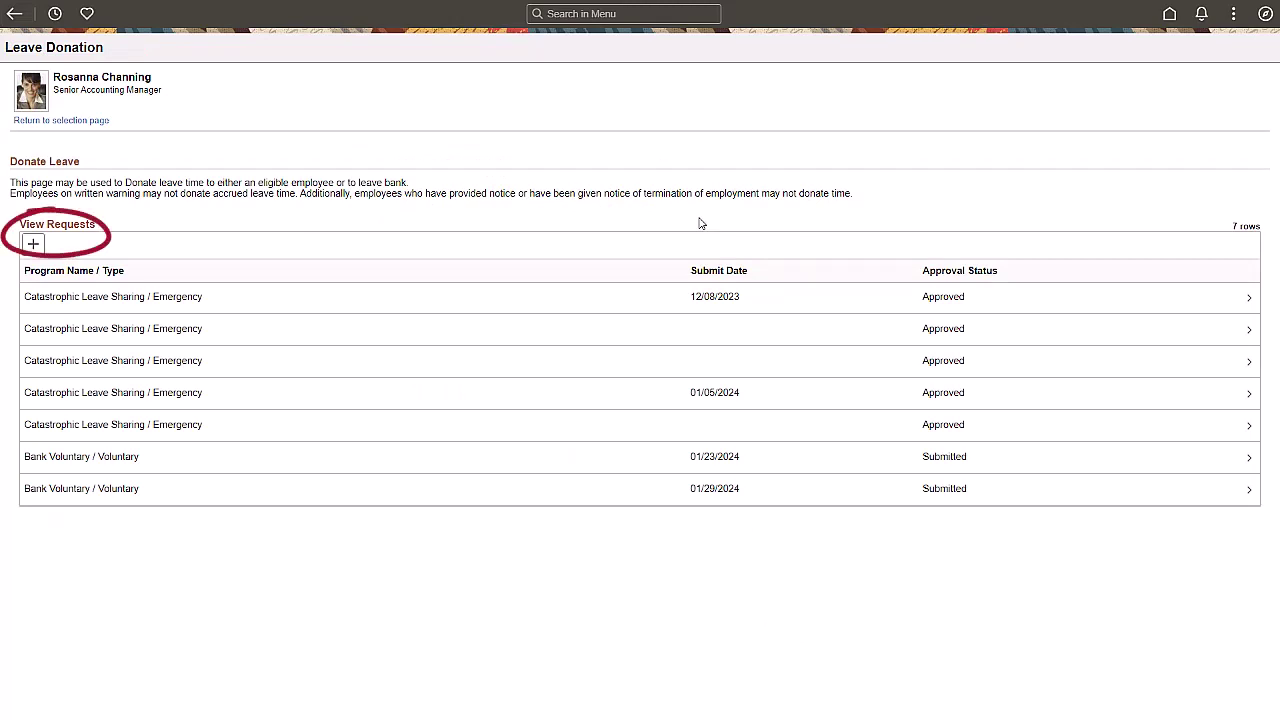
left_click(33, 246)
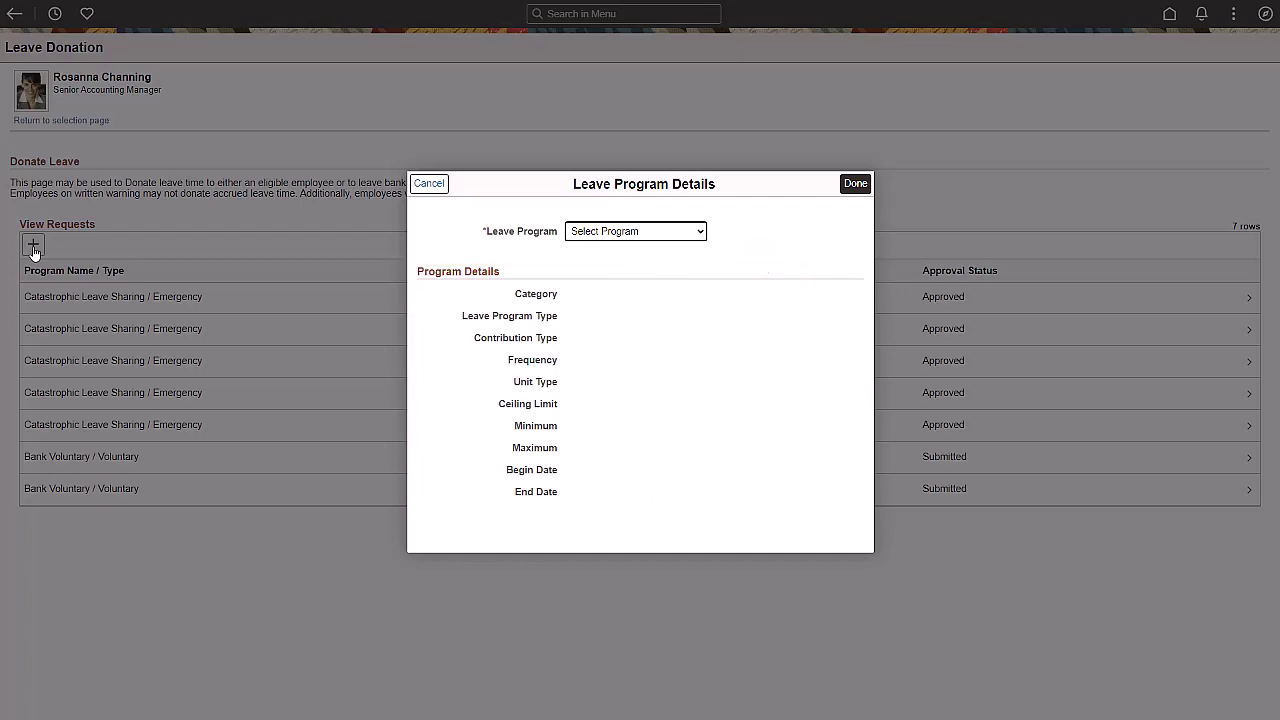
left_click(692, 233)
left_click(689, 247)
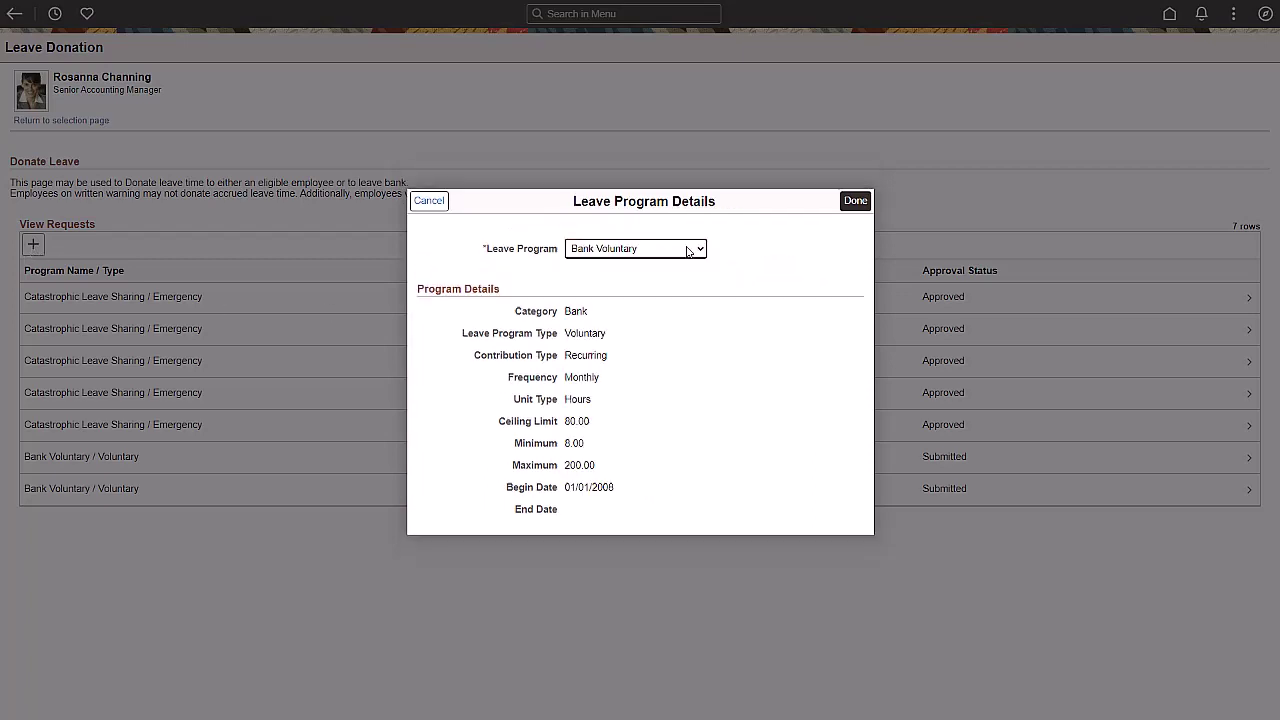
left_click(855, 201)
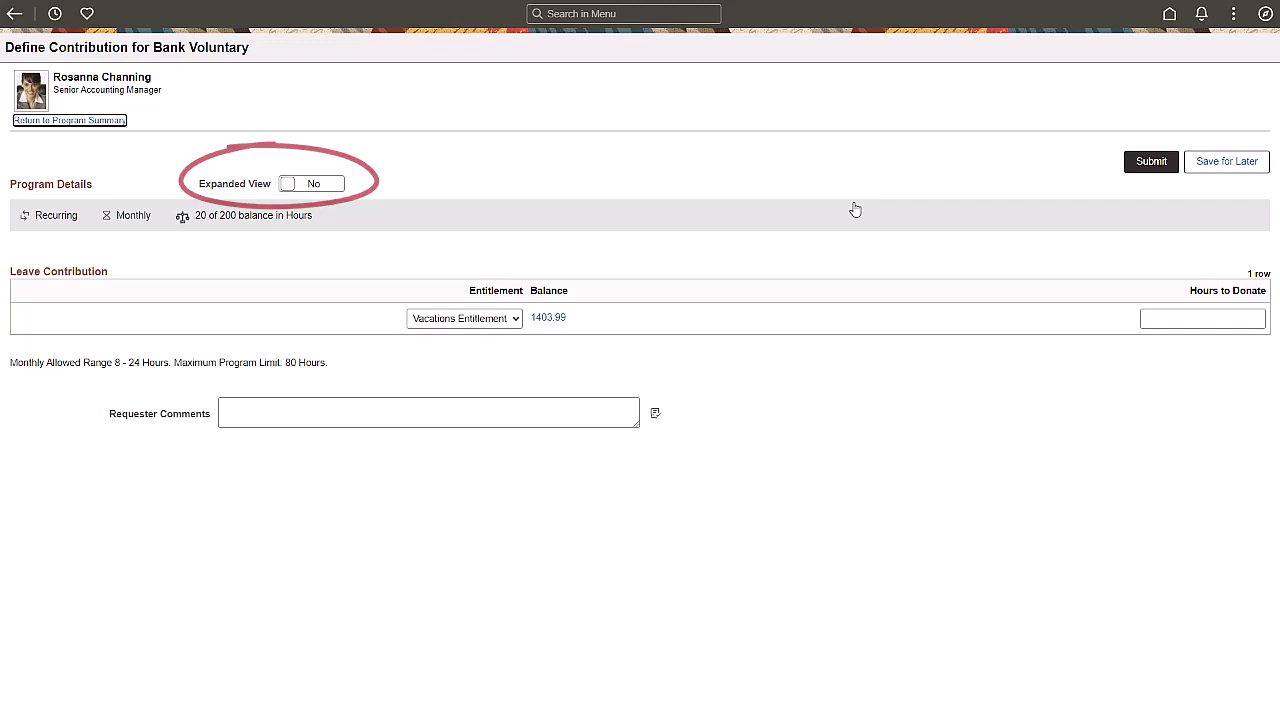
Expand the program details and enter 8 hours to donate from the Vacations Entitlement.
left_click(337, 184)
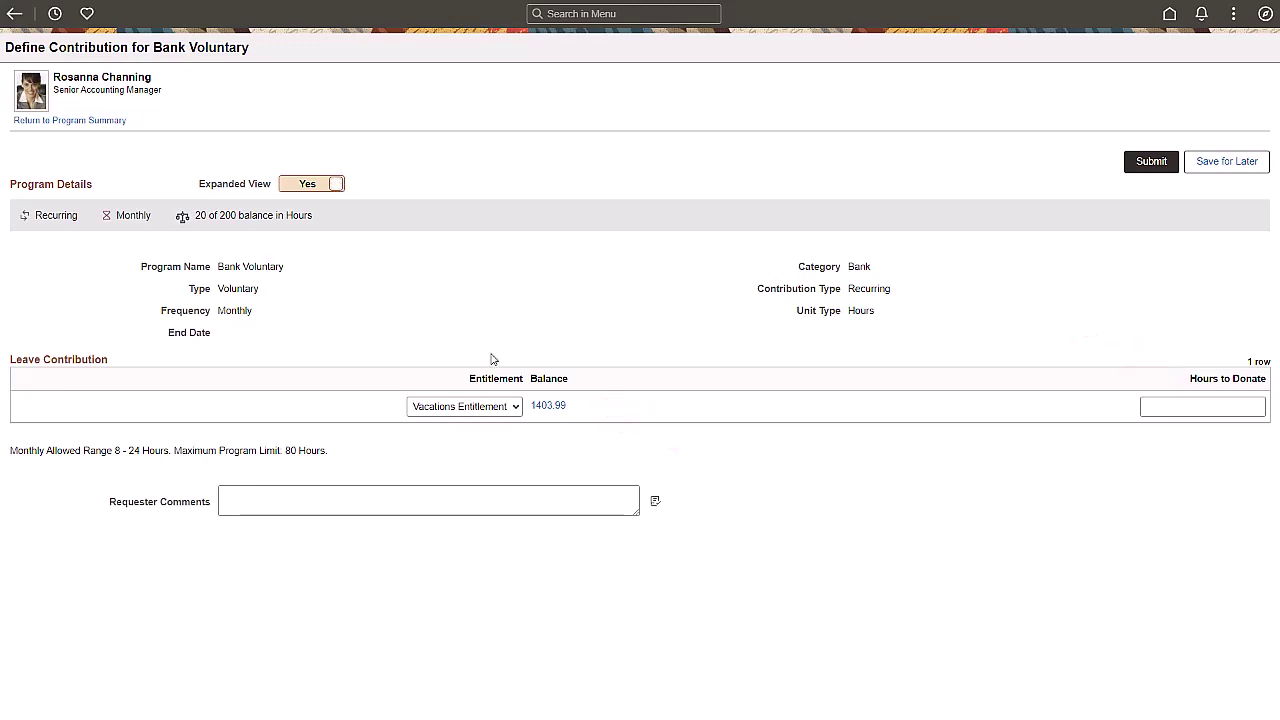
left_click(513, 410)
left_click(513, 411)
left_click(1250, 407)
type("8")
Submit the leave donation, confirming and accepting the agreement and compliance statements.
left_click(1151, 165)
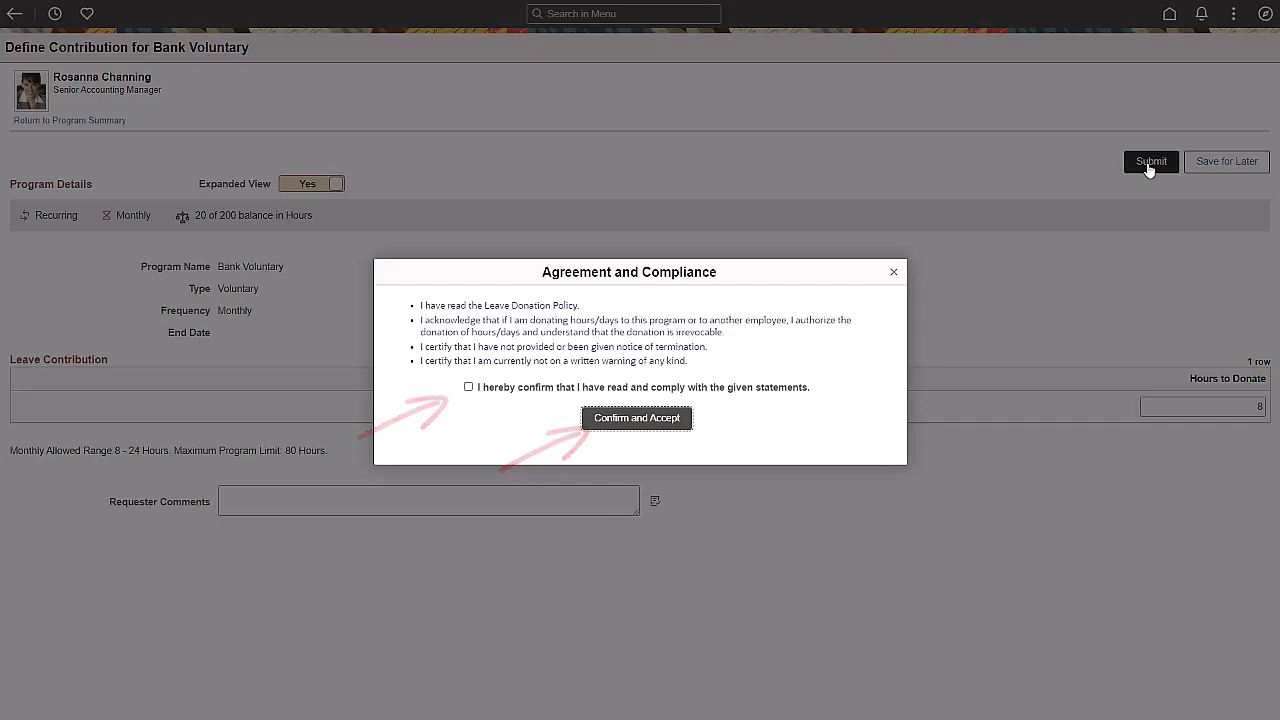
left_click(470, 387)
left_click(637, 418)
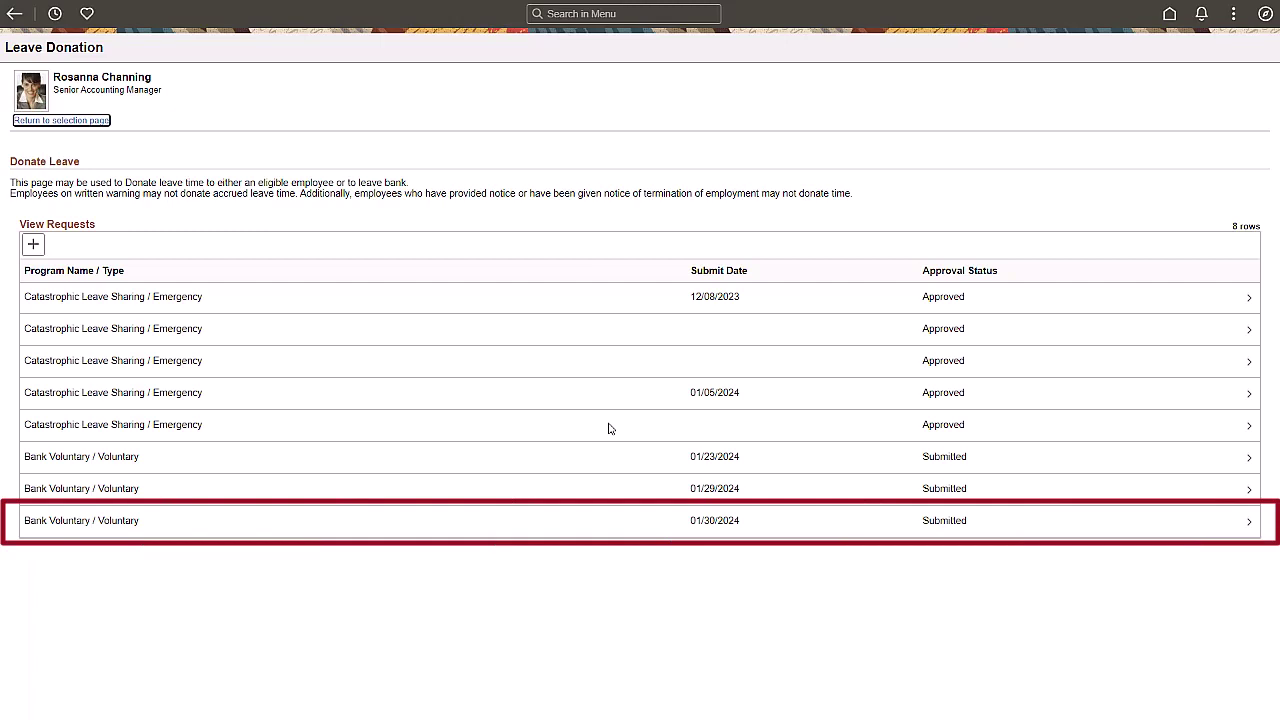
Return to the selection page and start a new request to receive donated leave from the Catastrophic Leave Sharing program.
left_click(97, 121)
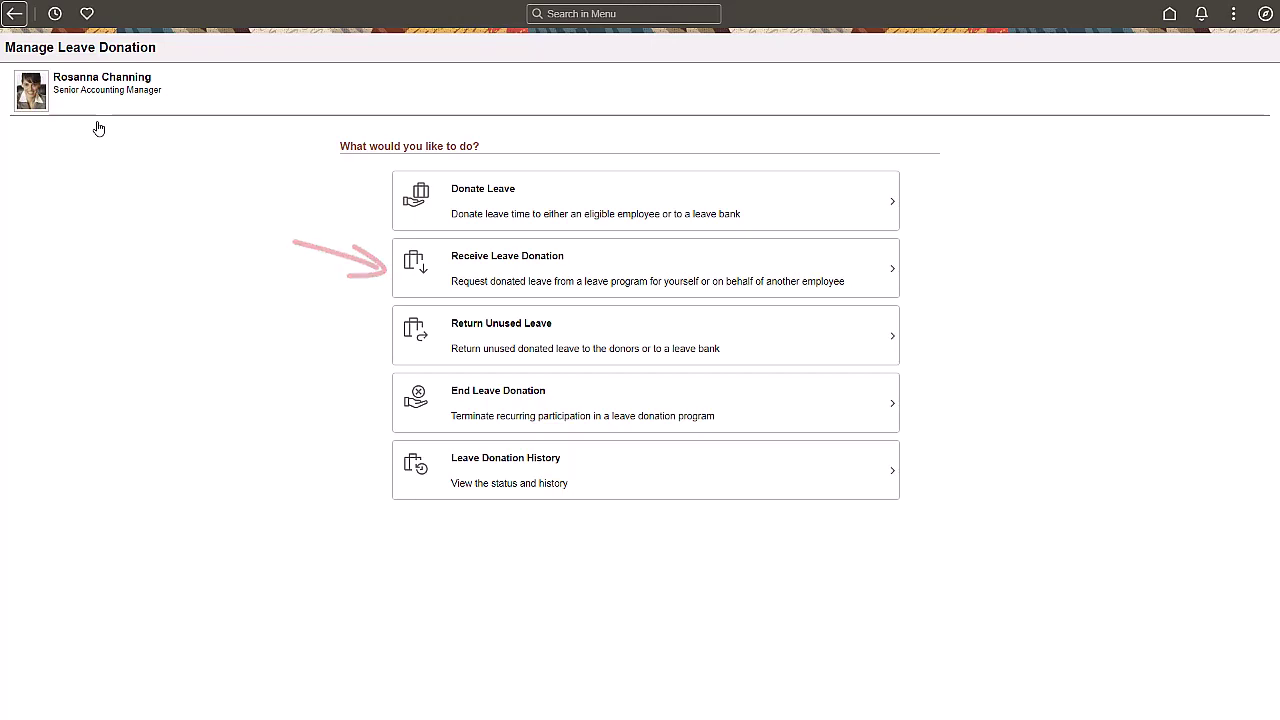
left_click(422, 265)
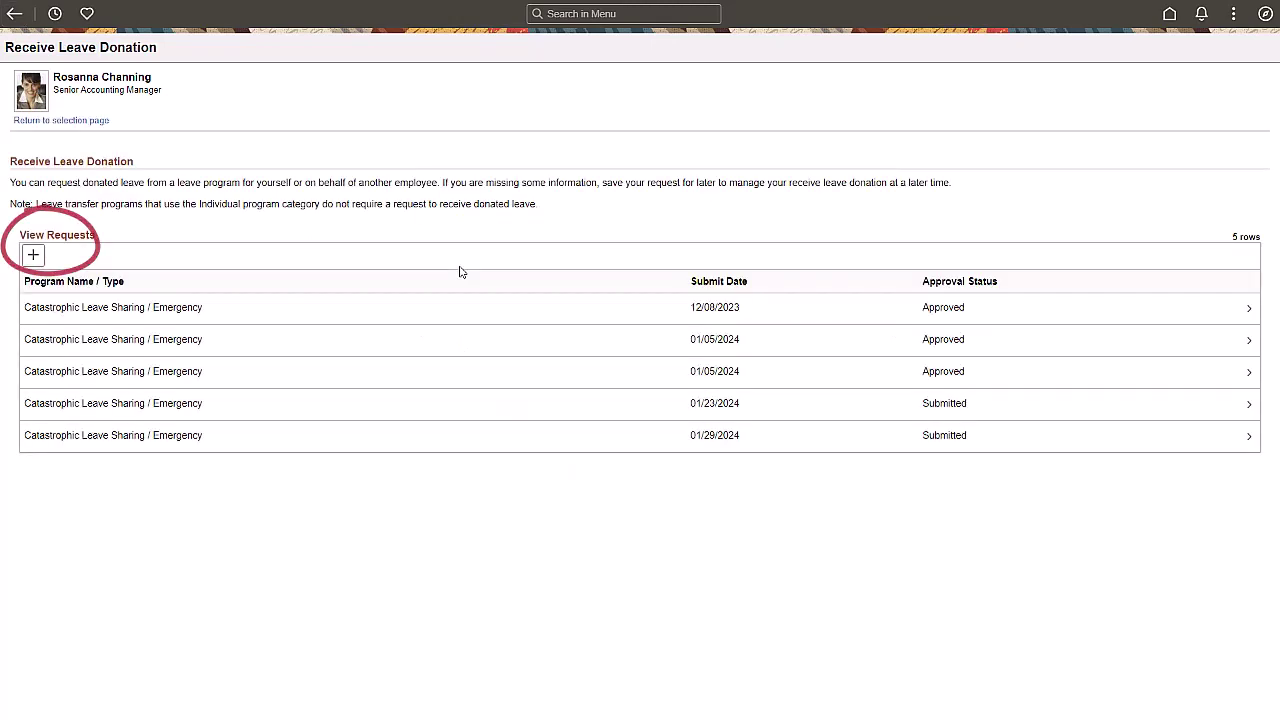
left_click(33, 255)
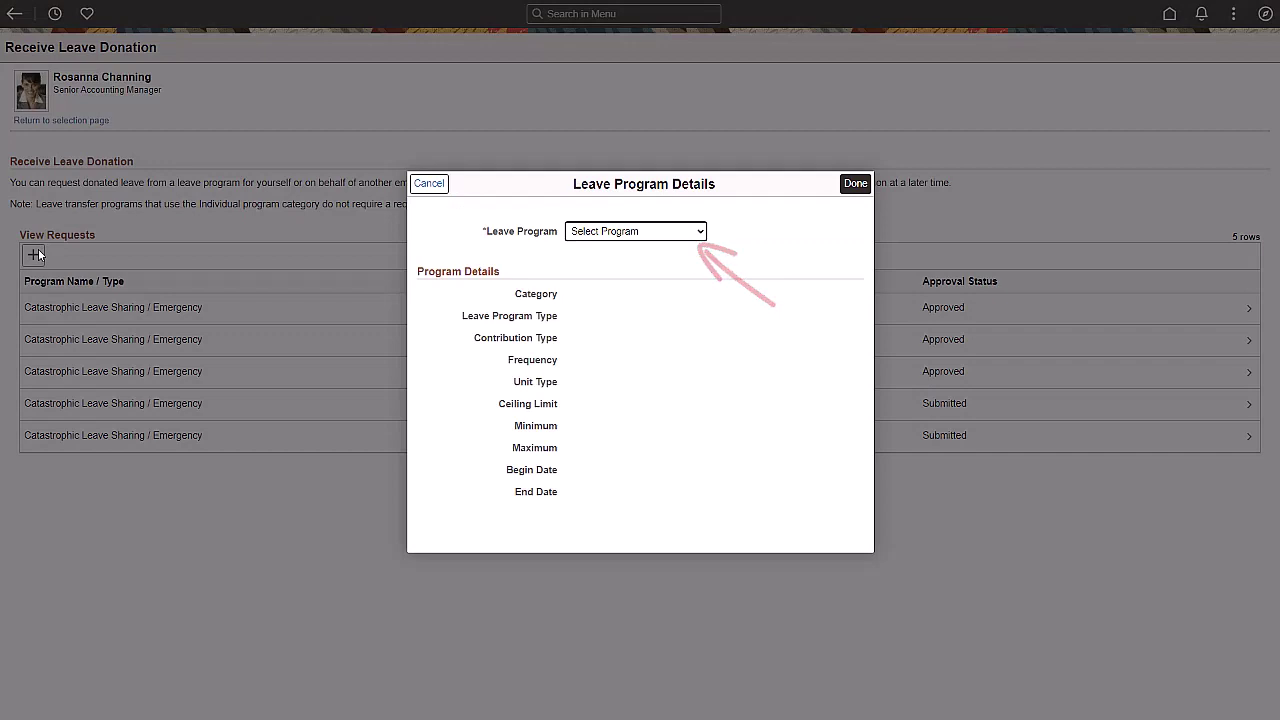
left_click(700, 234)
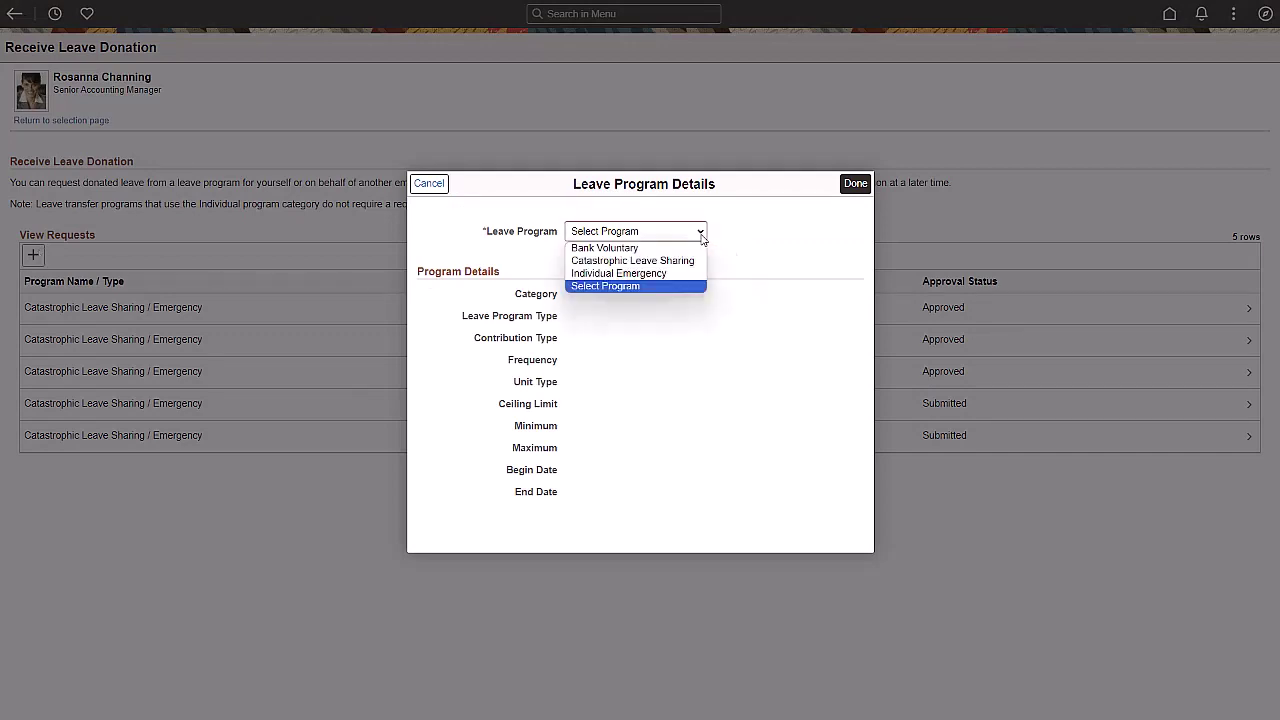
left_click(696, 261)
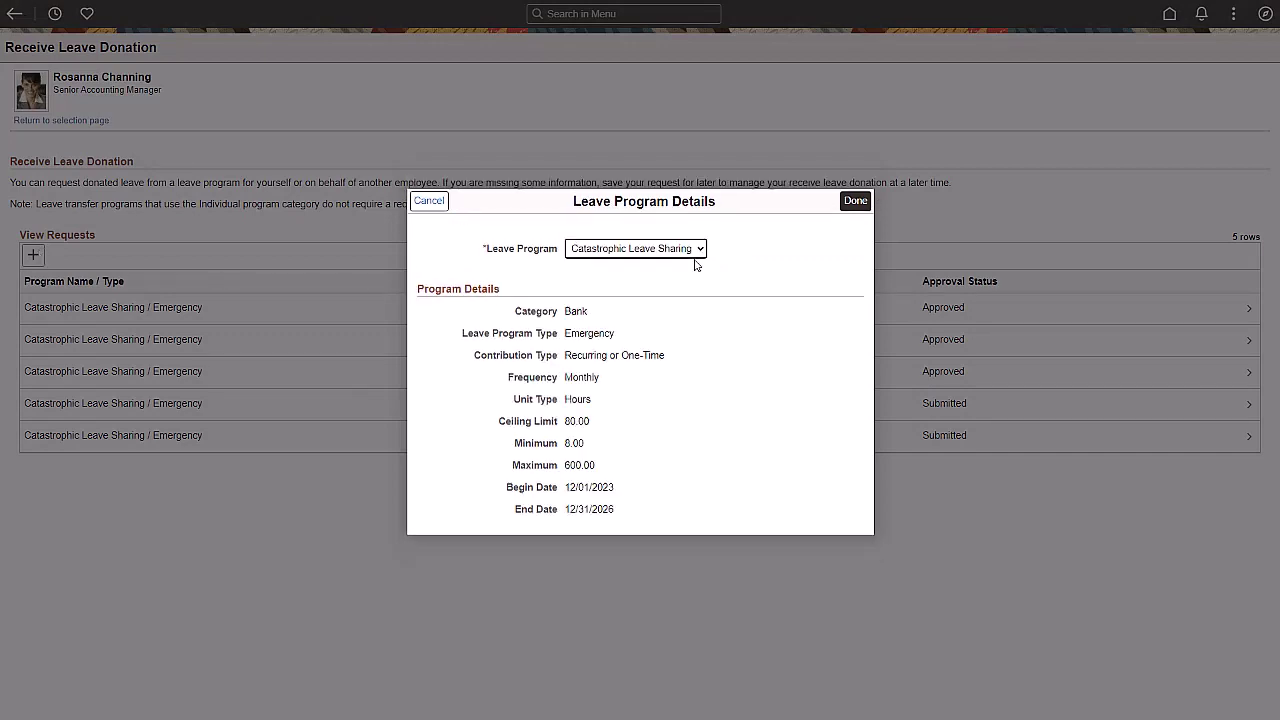
left_click(855, 201)
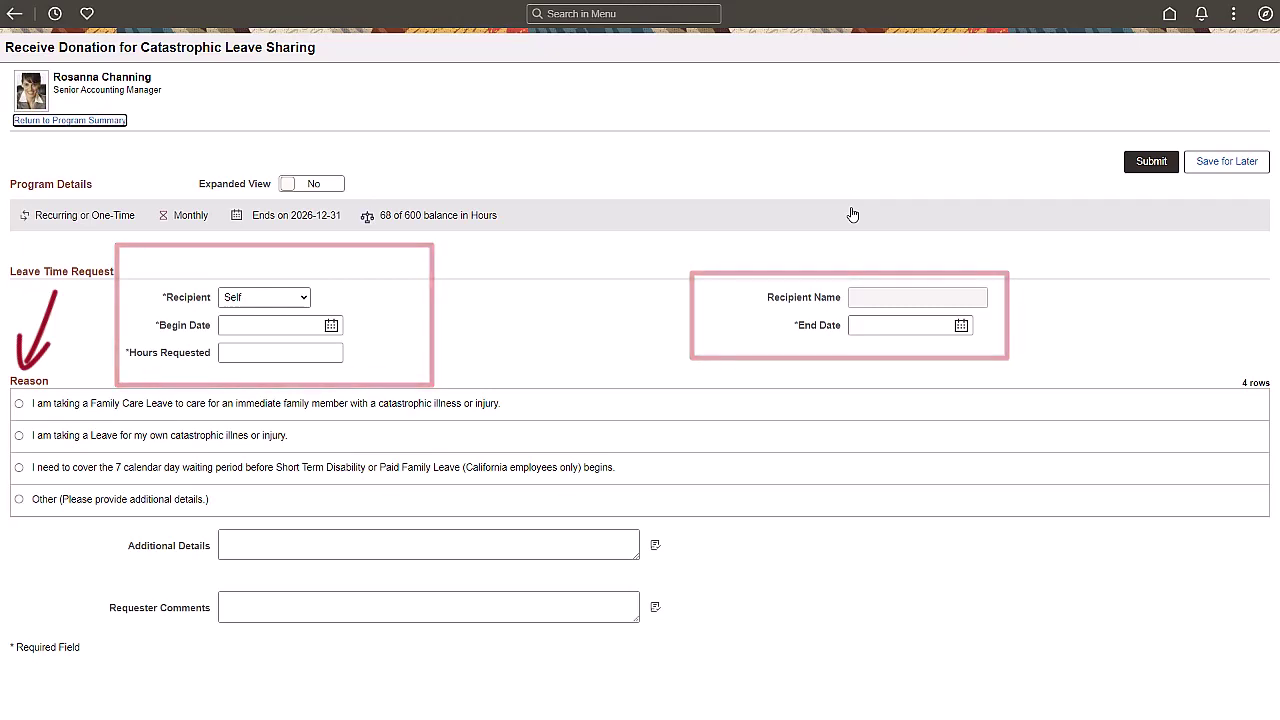
Request 8 hours for Self from 01/31/2024 to 02/01/2024, with Family Care Leave for an immediate family member as the reason.
left_click(290, 297)
left_click(300, 324)
left_click(331, 327)
left_click(446, 271)
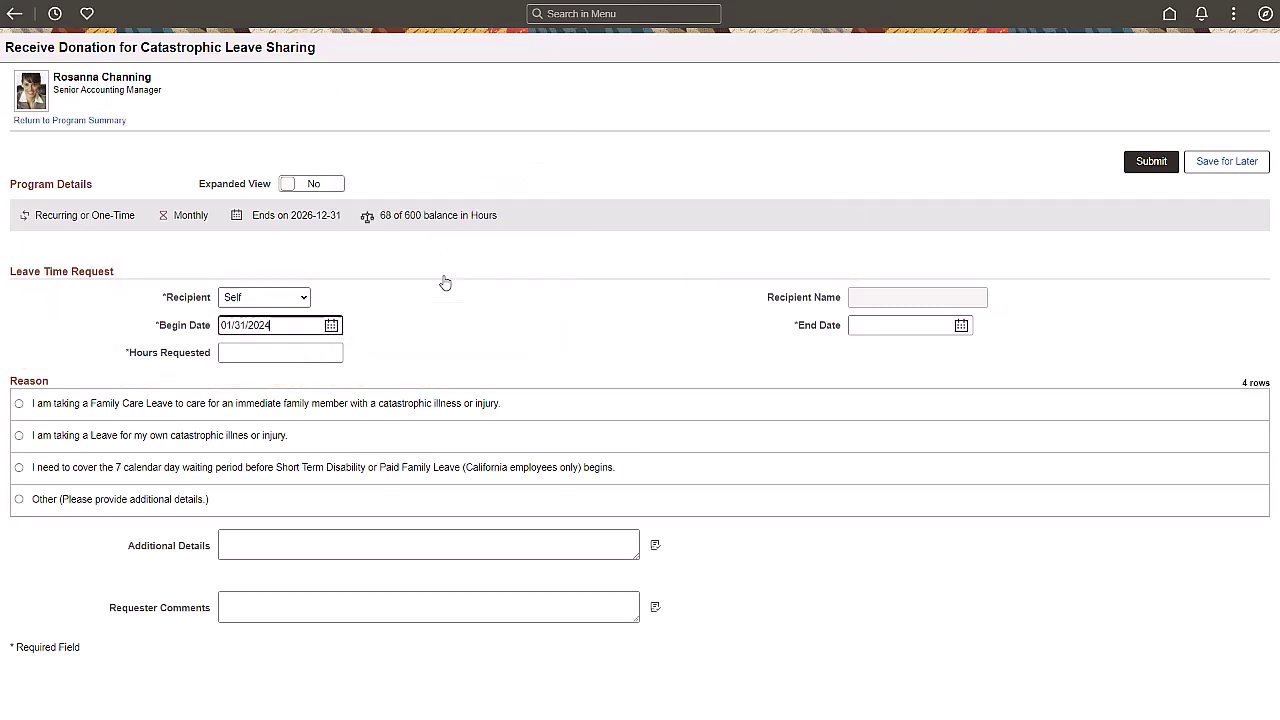
left_click(961, 325)
left_click(1027, 141)
left_click(1020, 170)
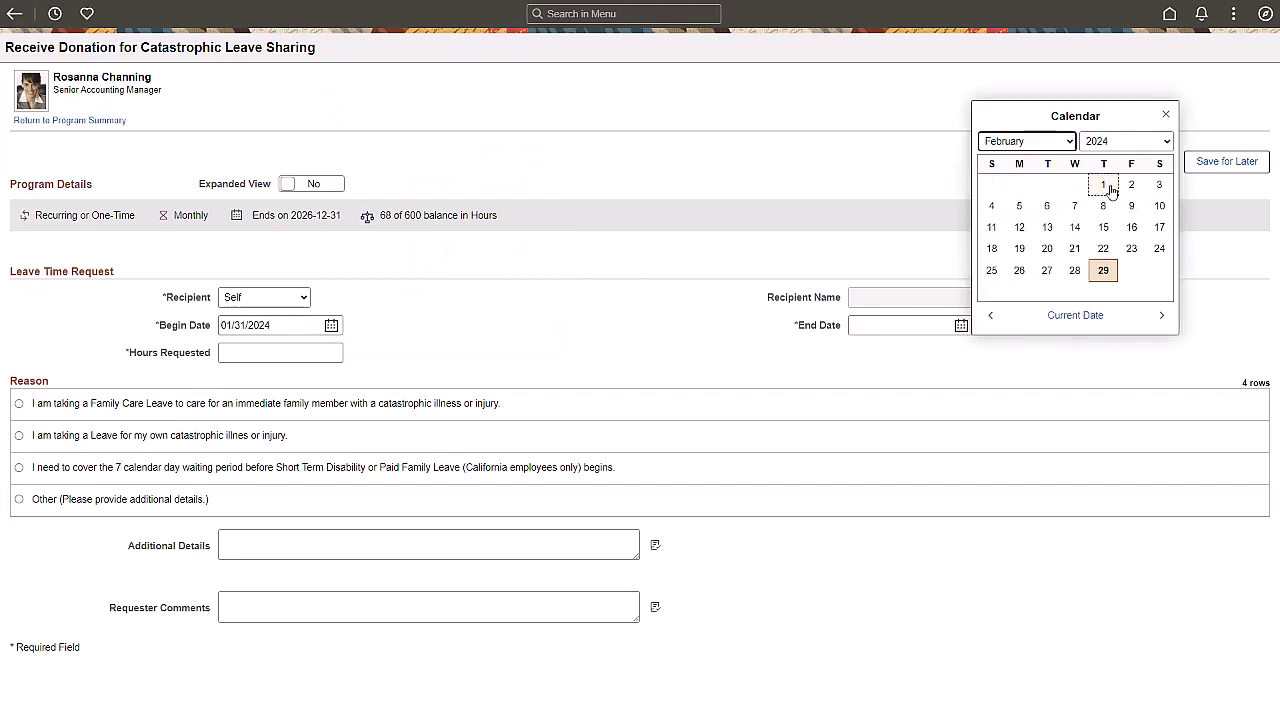
left_click(1104, 184)
left_click(321, 353)
type("8")
left_click(19, 403)
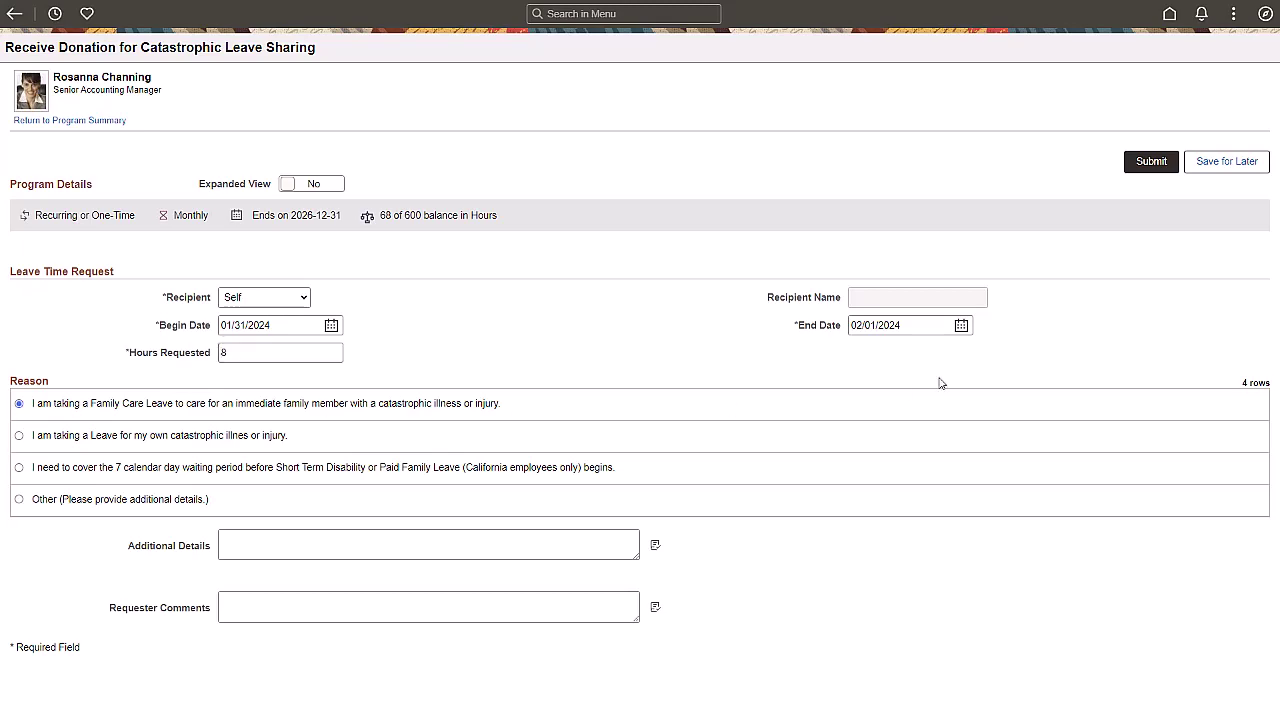
Submit the receive request, confirming and accepting its agreement and compliance statements.
left_click(1149, 163)
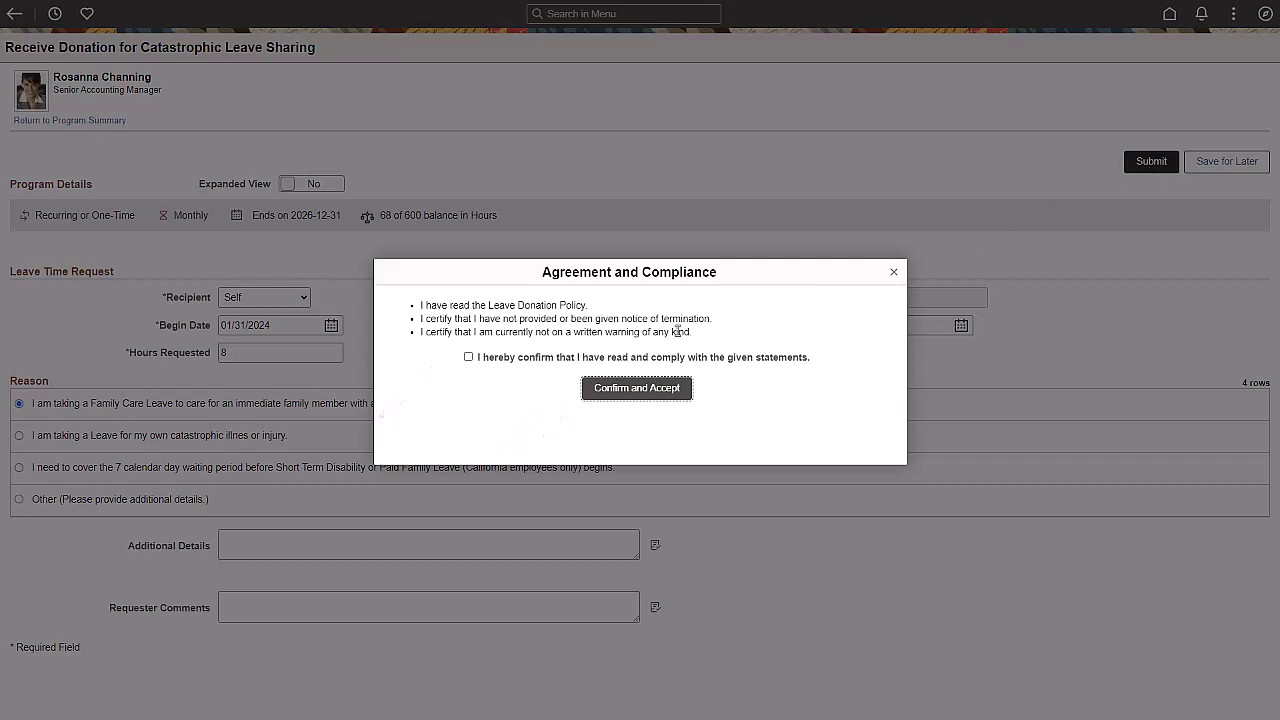
left_click(468, 357)
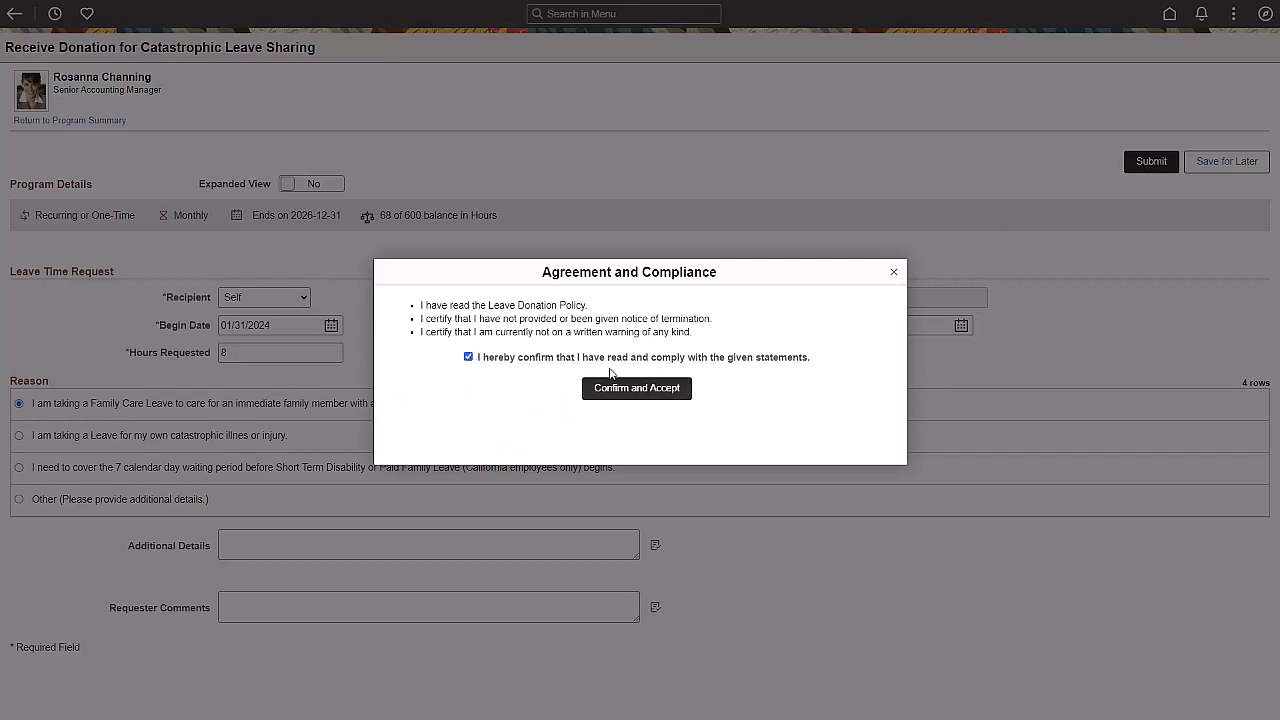
left_click(630, 388)
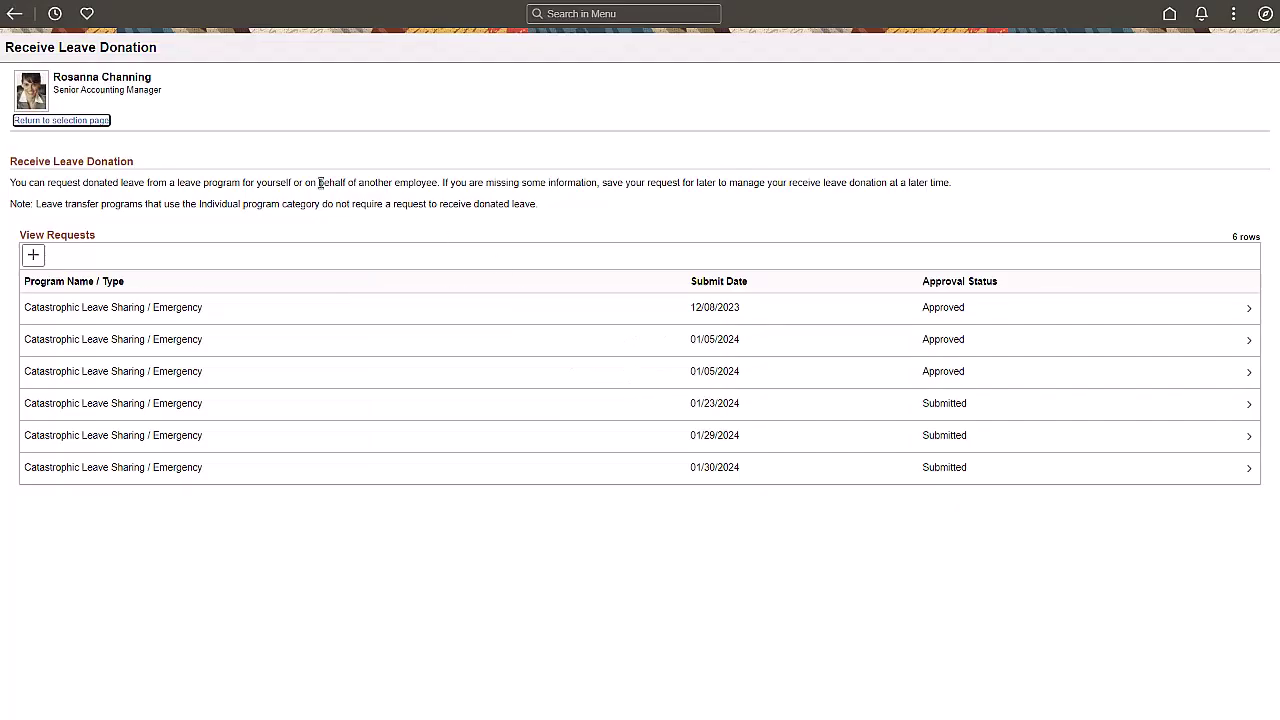
Review the 01/30/2024 Bank Voluntary donation and Catastrophic Leave Sharing receive request in the Leave Donation History.
left_click(84, 122)
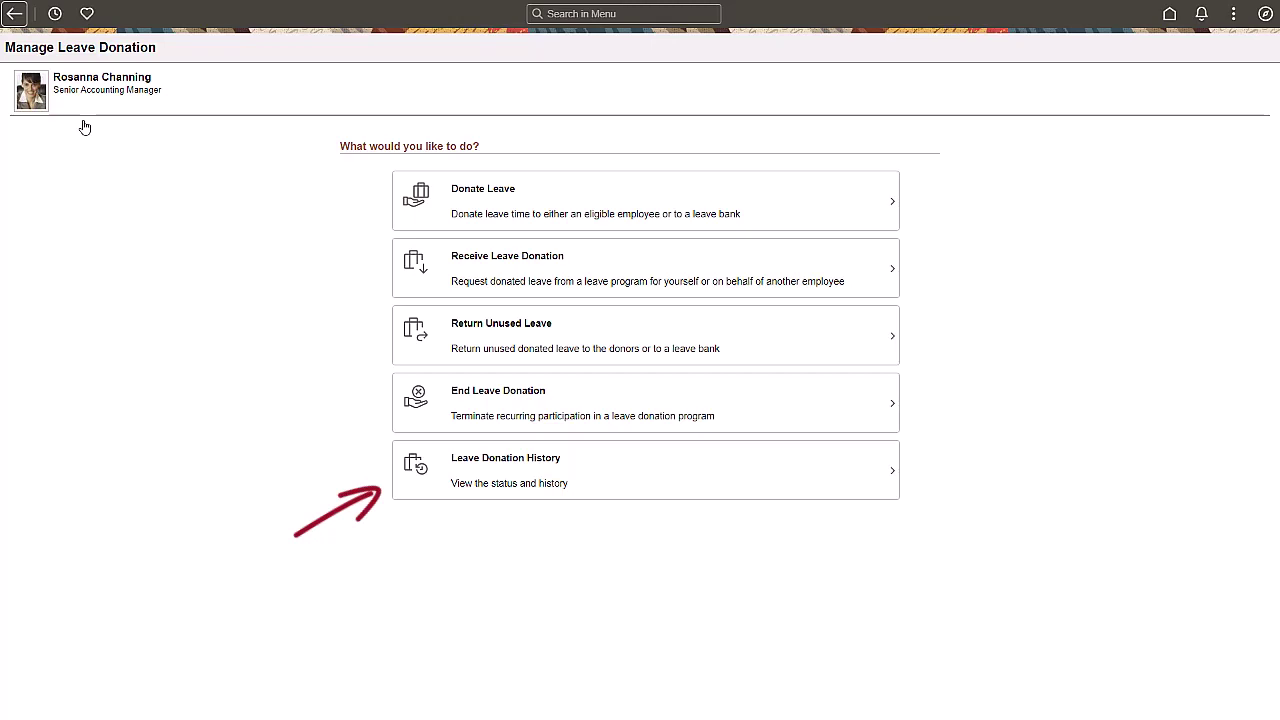
left_click(506, 463)
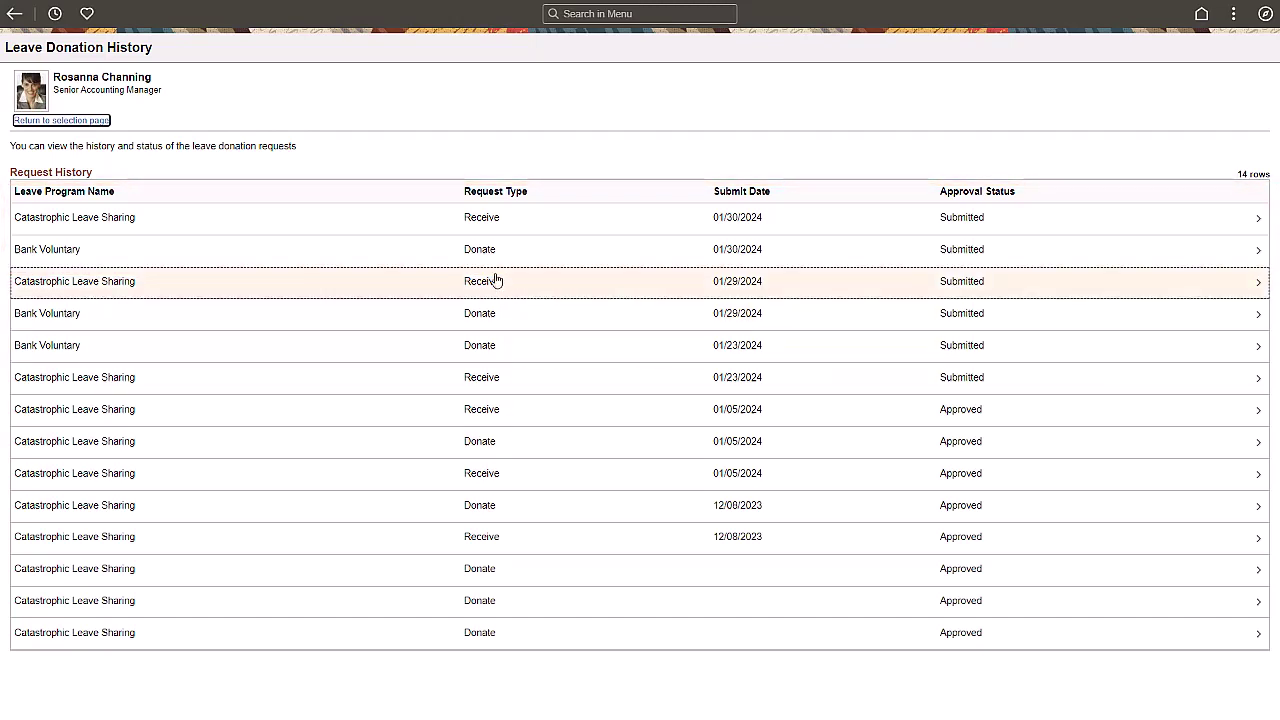
left_click(580, 257)
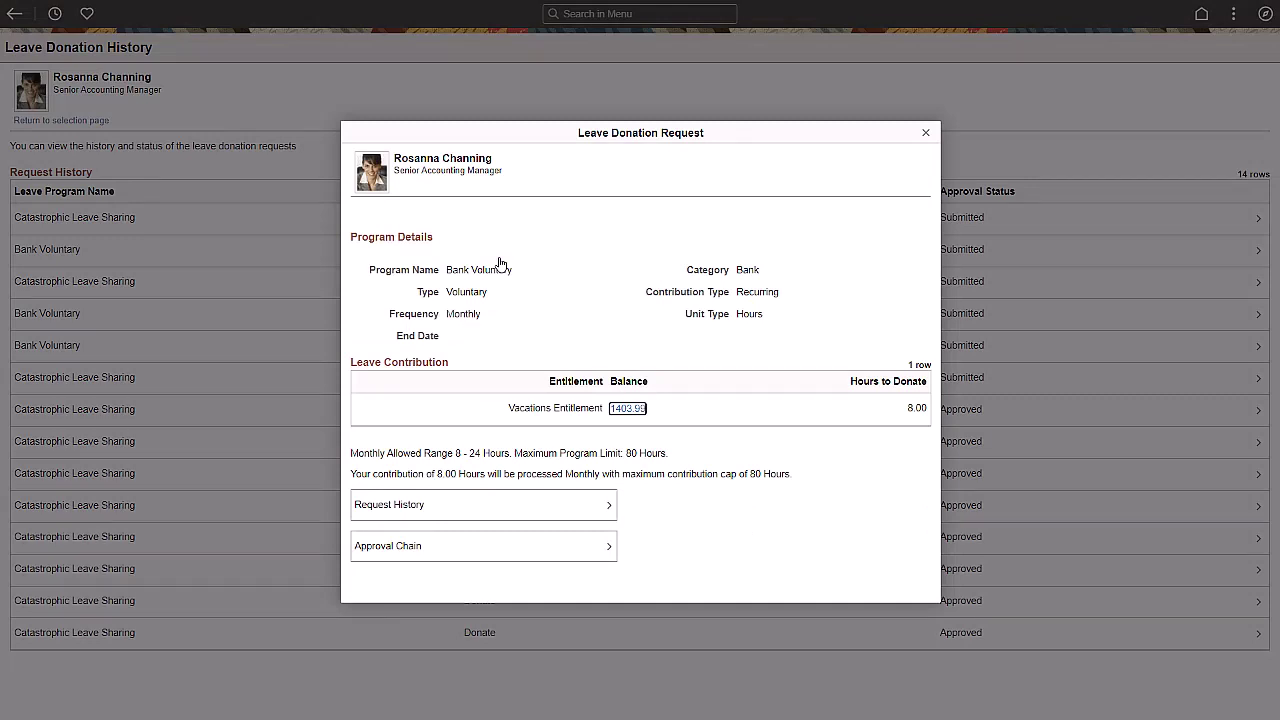
left_click(924, 133)
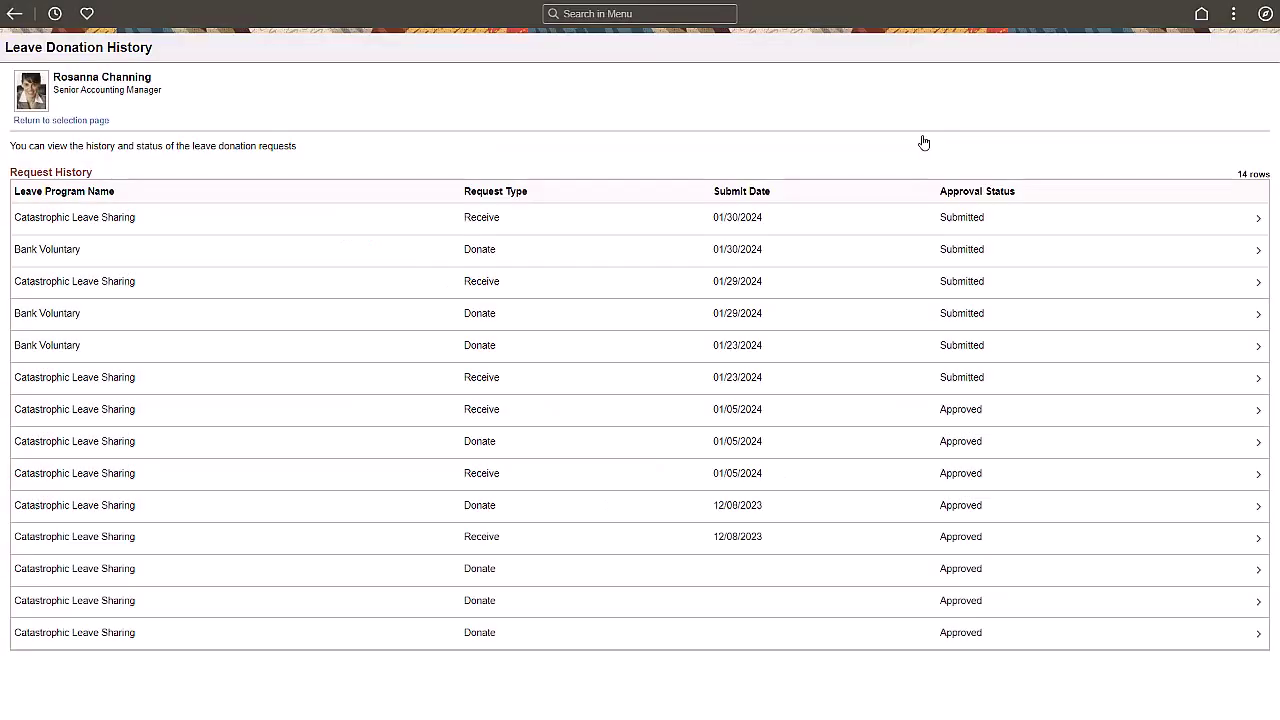
left_click(503, 218)
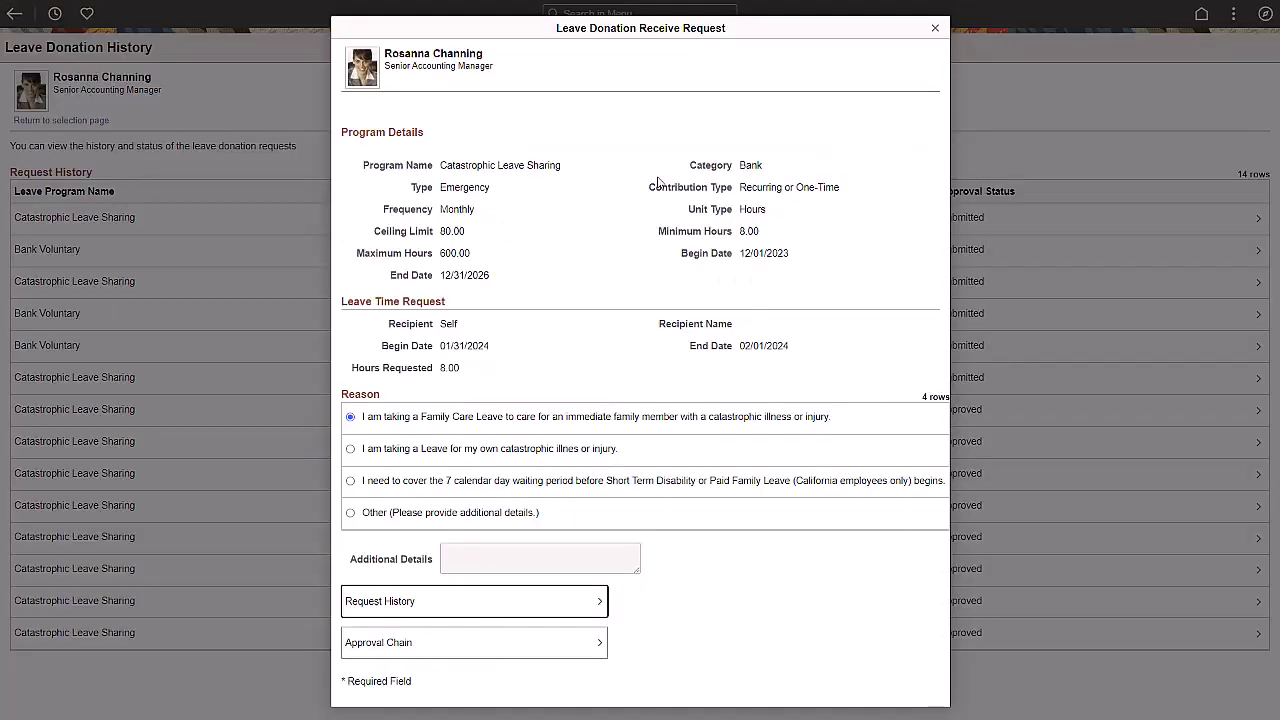
left_click(934, 28)
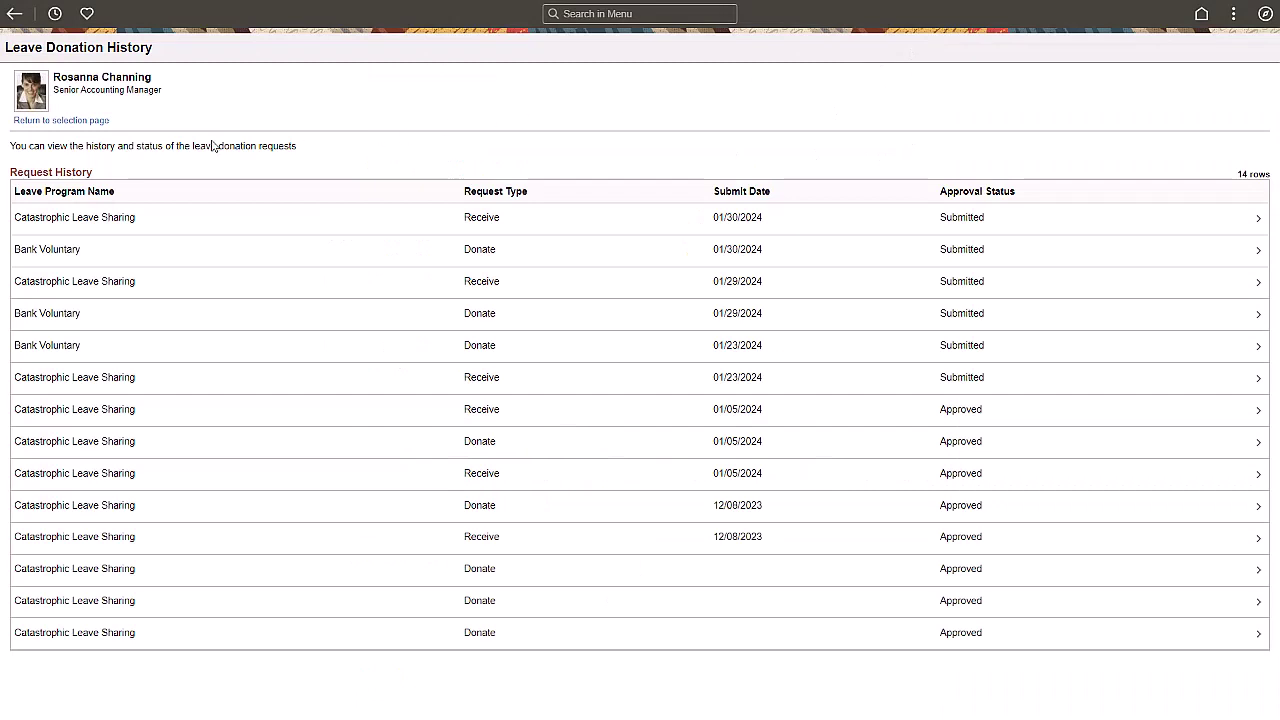
Examine the expanded Catastrophic Leave Sharing details under End Leave Donation, and return to the program summary without submitting.
left_click(99, 122)
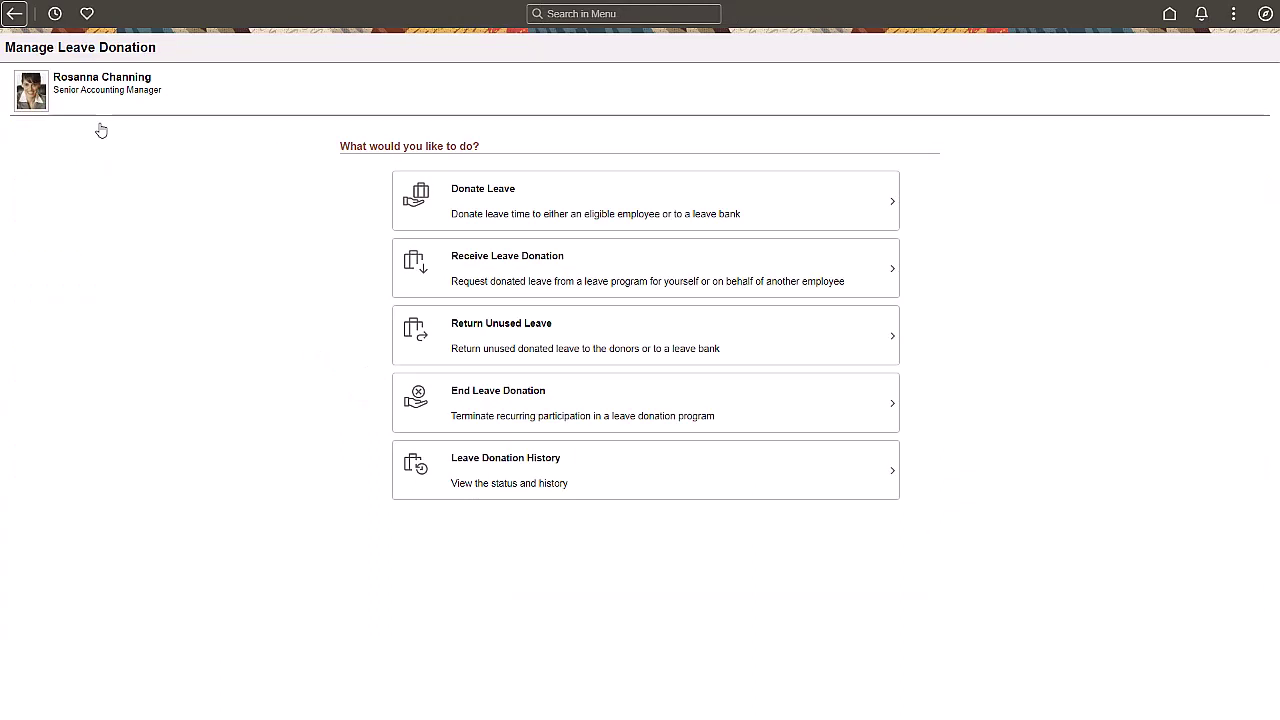
left_click(457, 395)
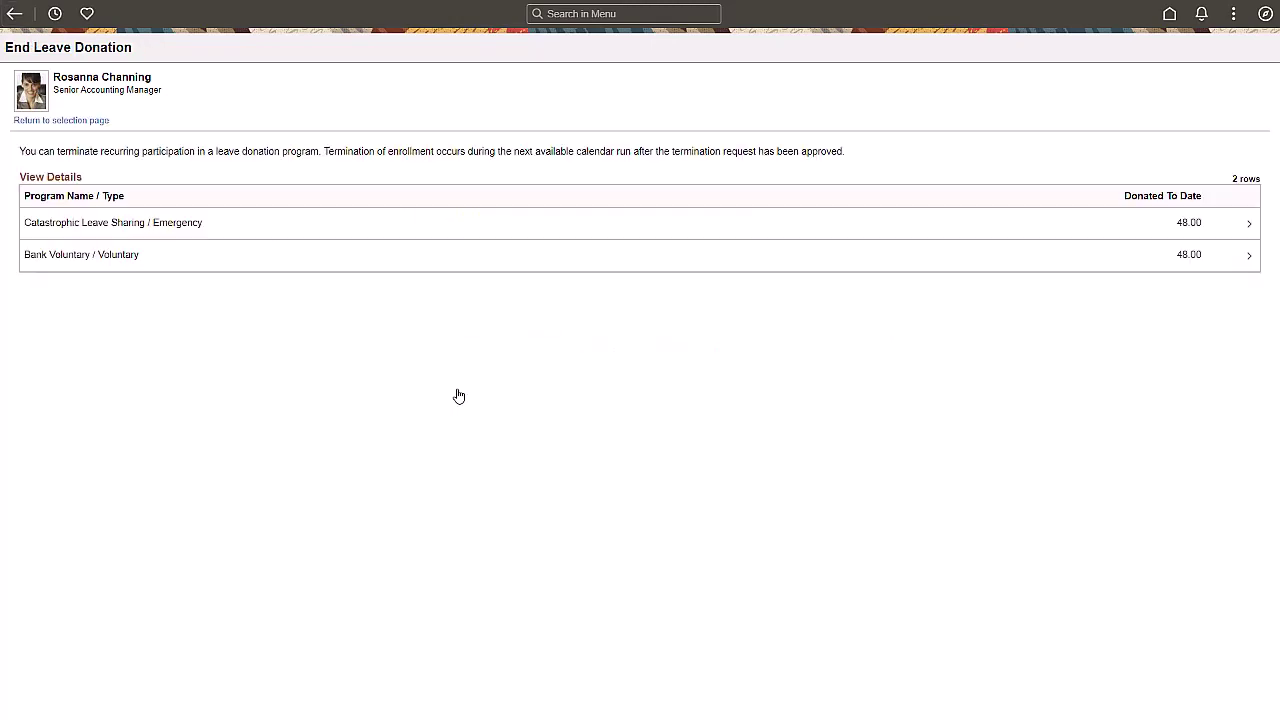
left_click(471, 232)
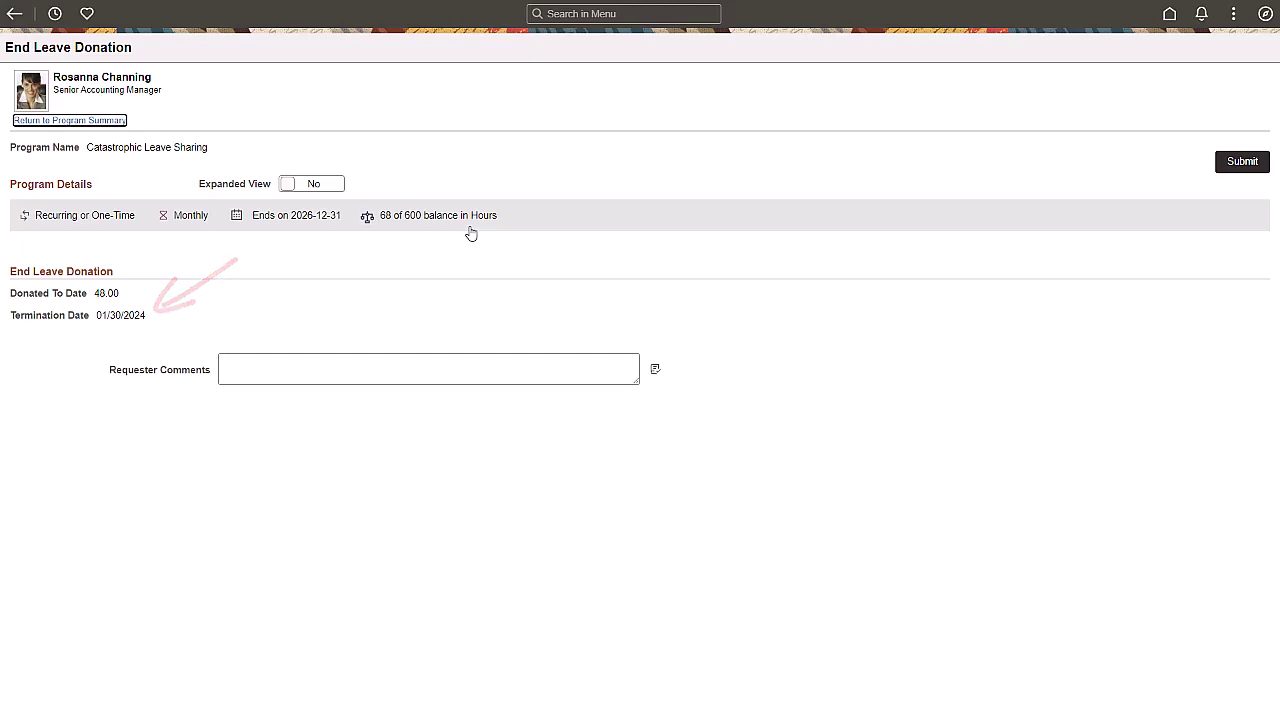
left_click(334, 186)
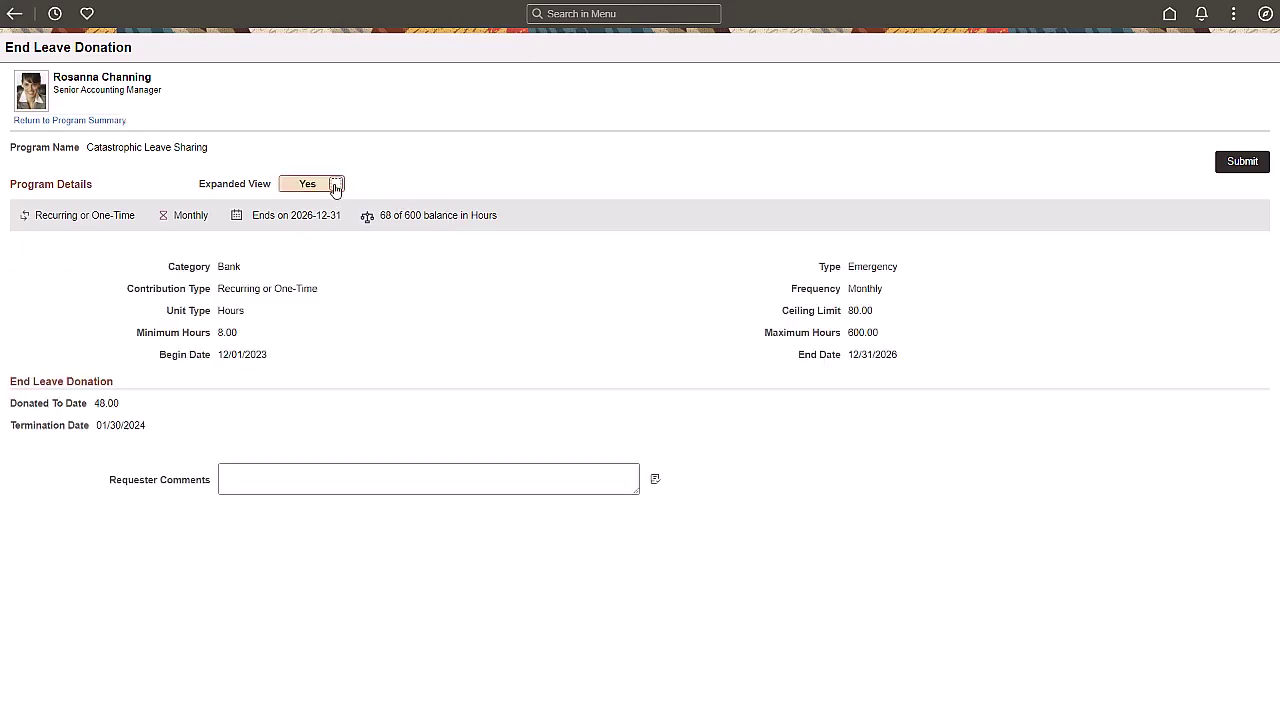
left_click(112, 124)
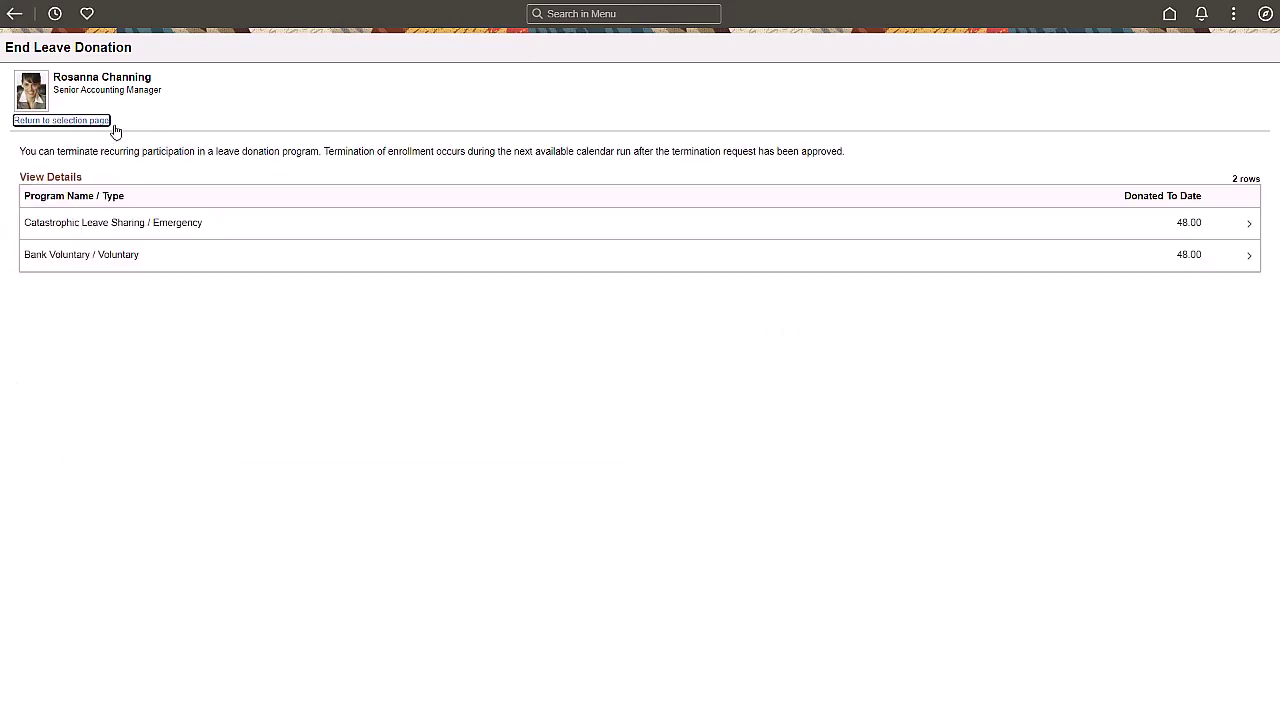
Open the Catastrophic Leave Sharing entry under Return Unused Leave and expand its program details for review.
left_click(92, 128)
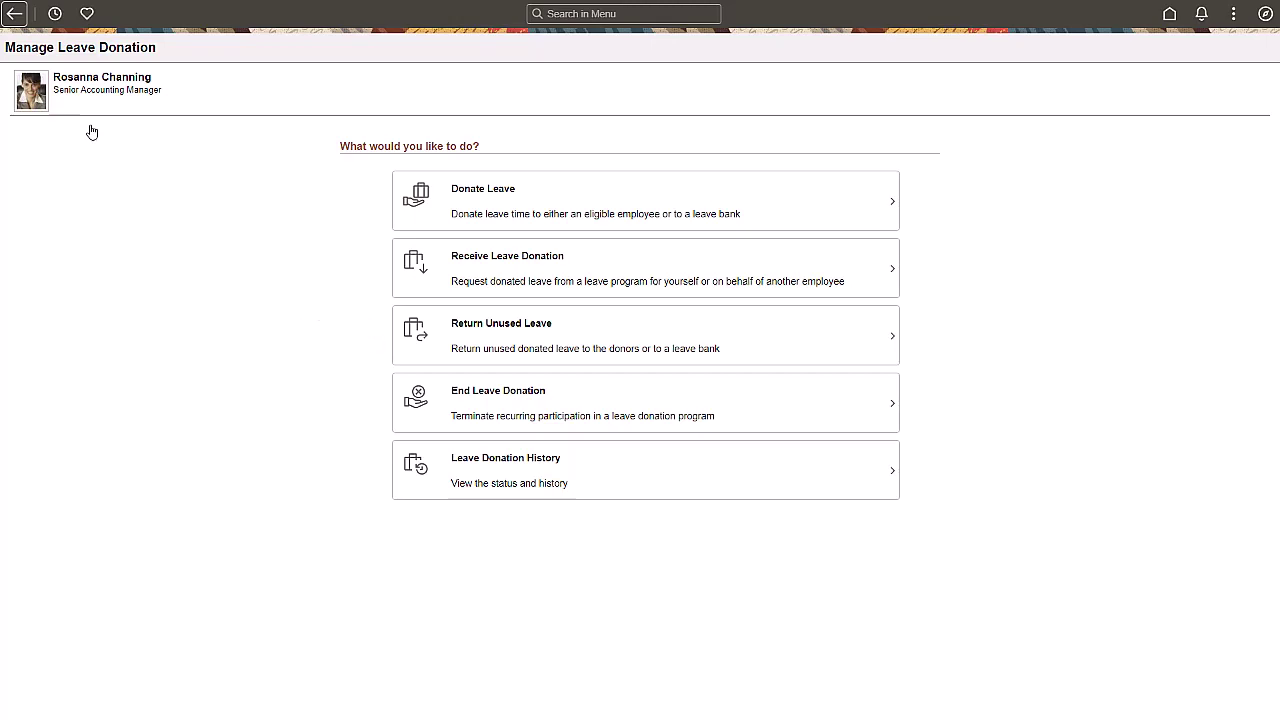
left_click(443, 330)
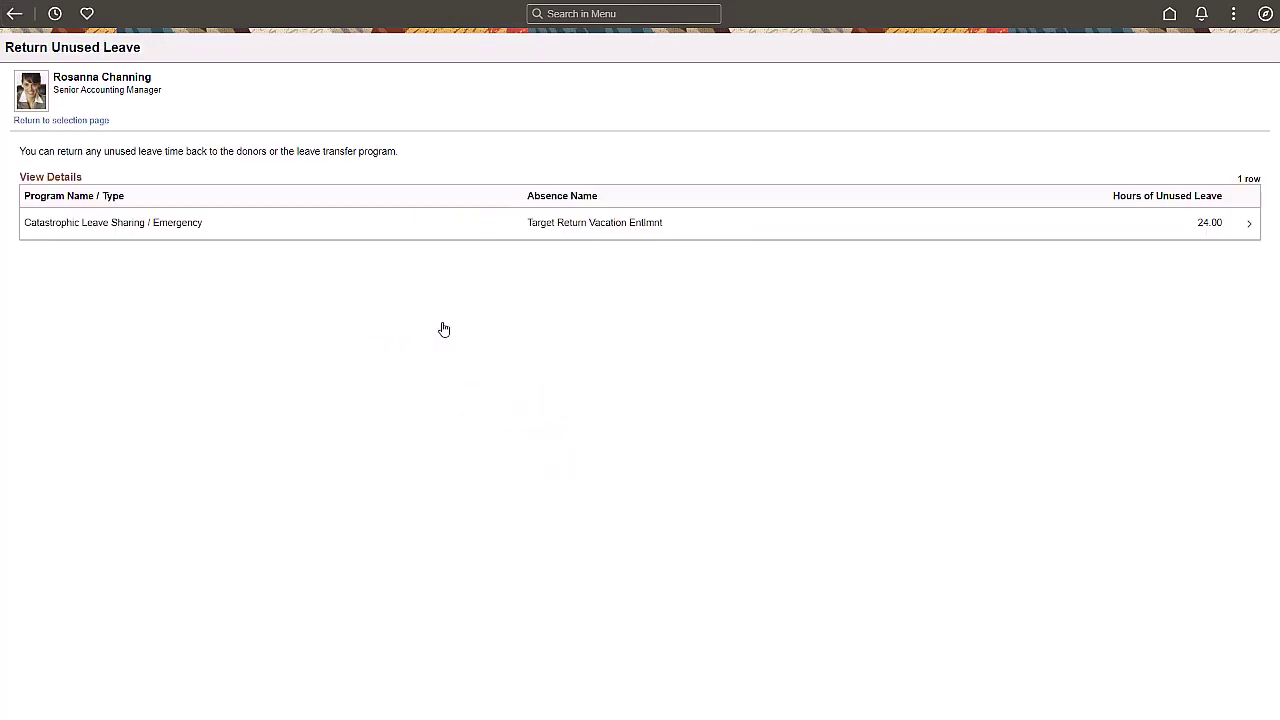
left_click(485, 232)
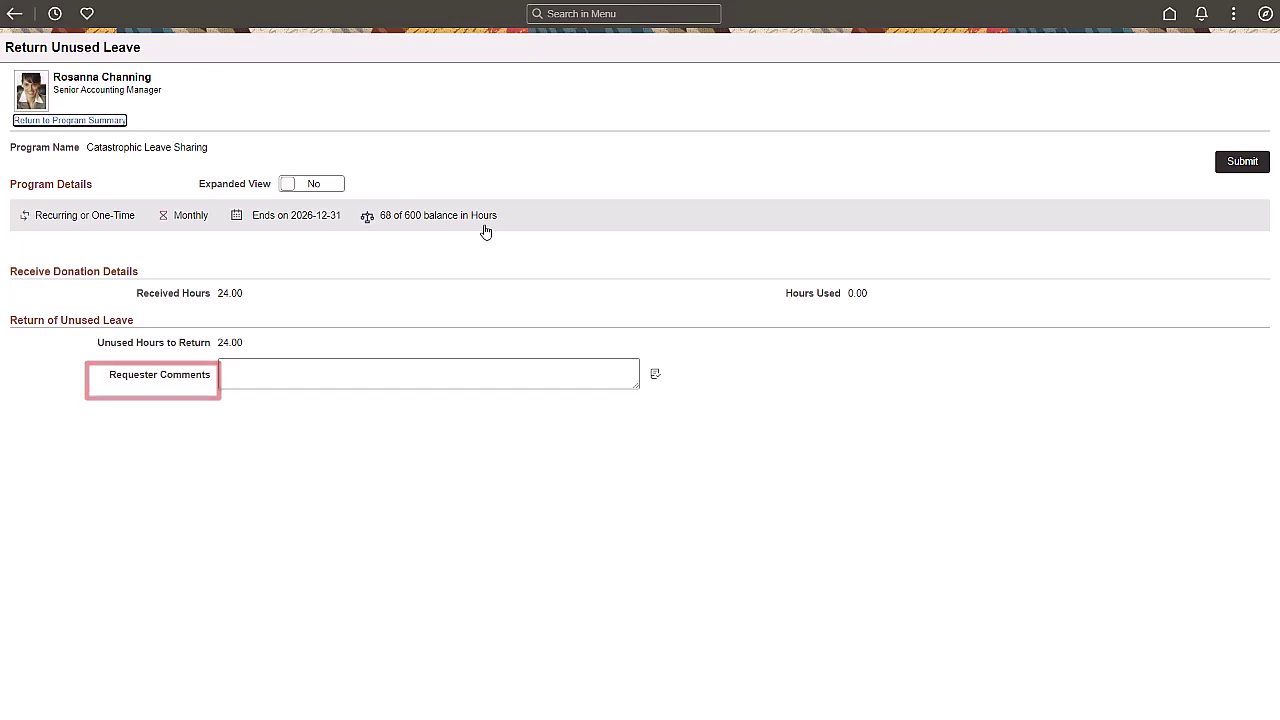
left_click(336, 185)
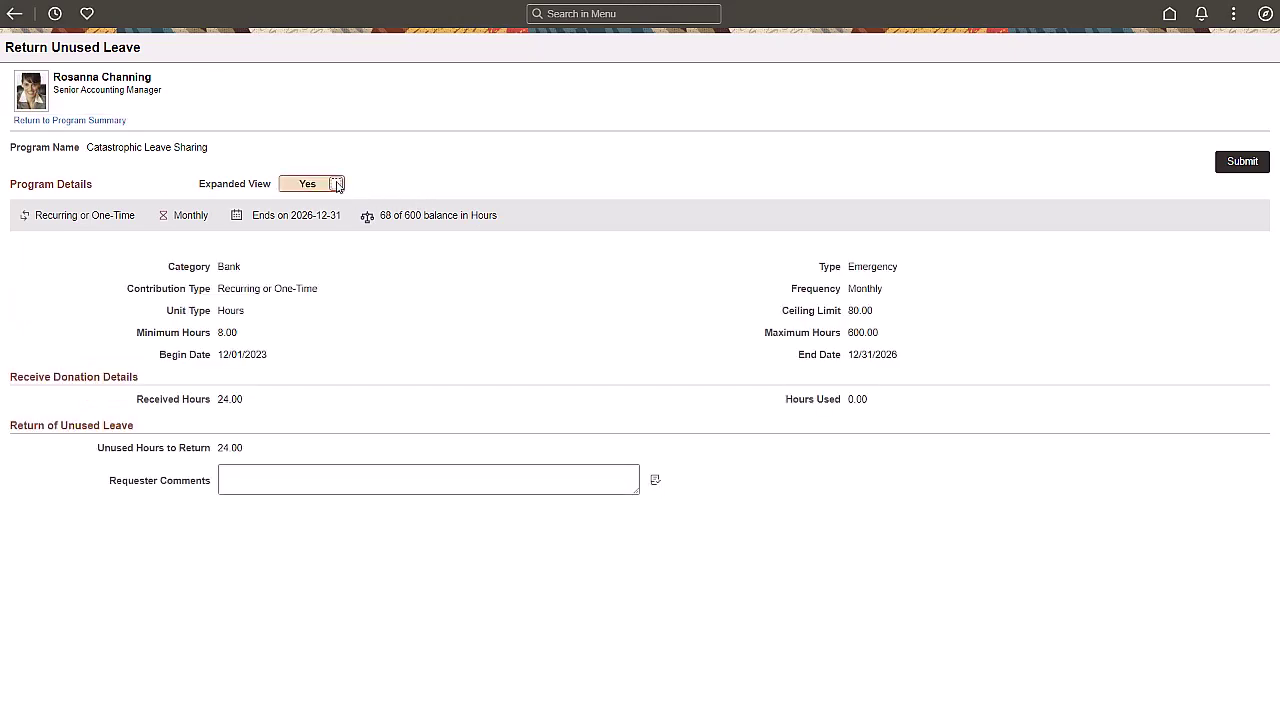